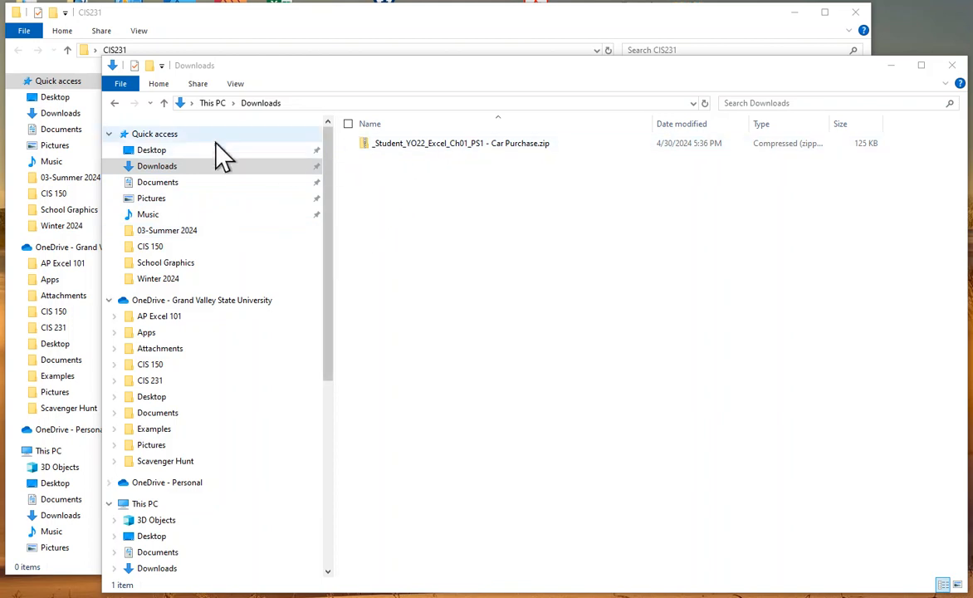
Show the Downloads folder as large icons and preview the contents of _Student_YO22_Excel_Ch01_PS1 - Car Purchase.zip
click(238, 87)
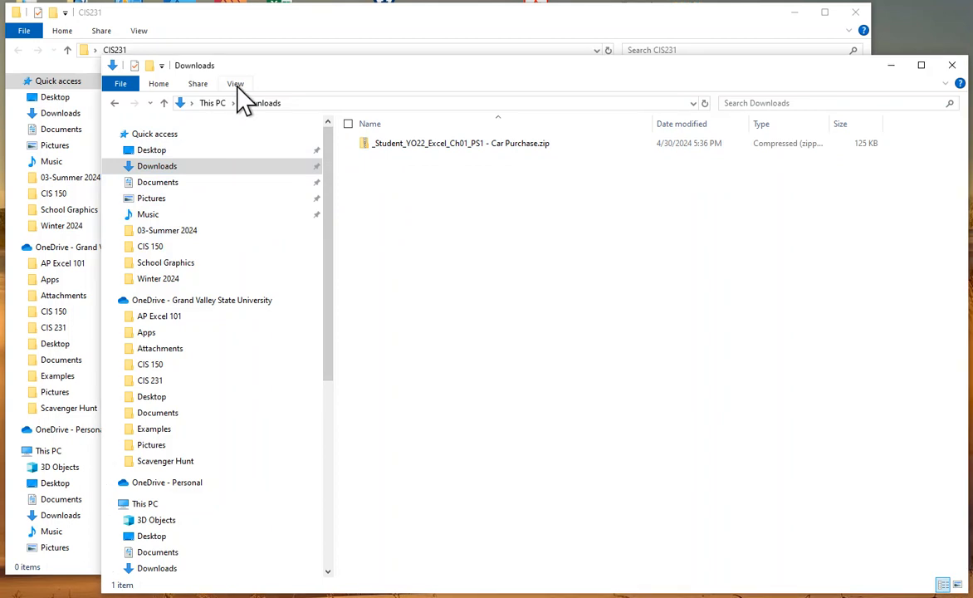
click(238, 86)
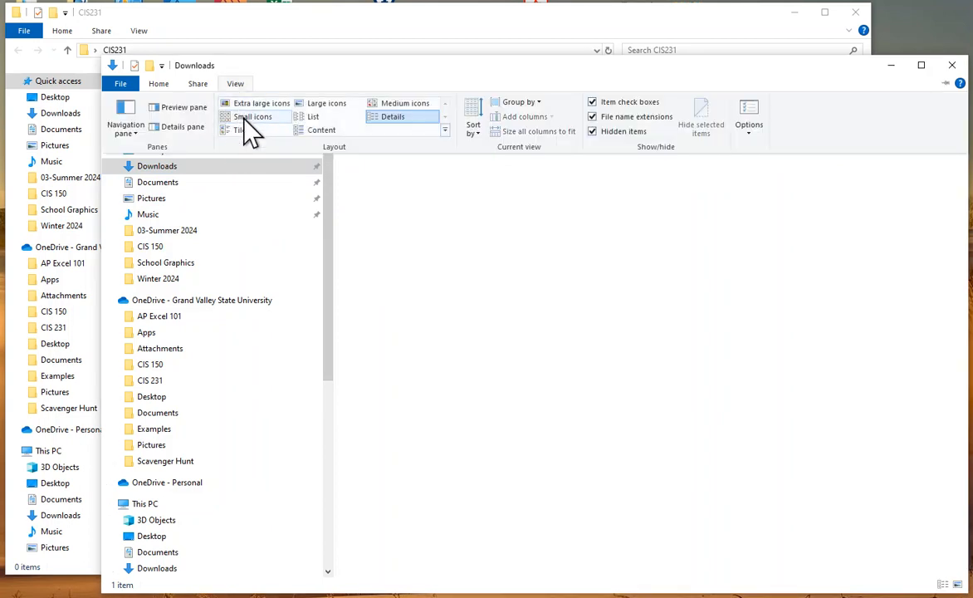
click(331, 108)
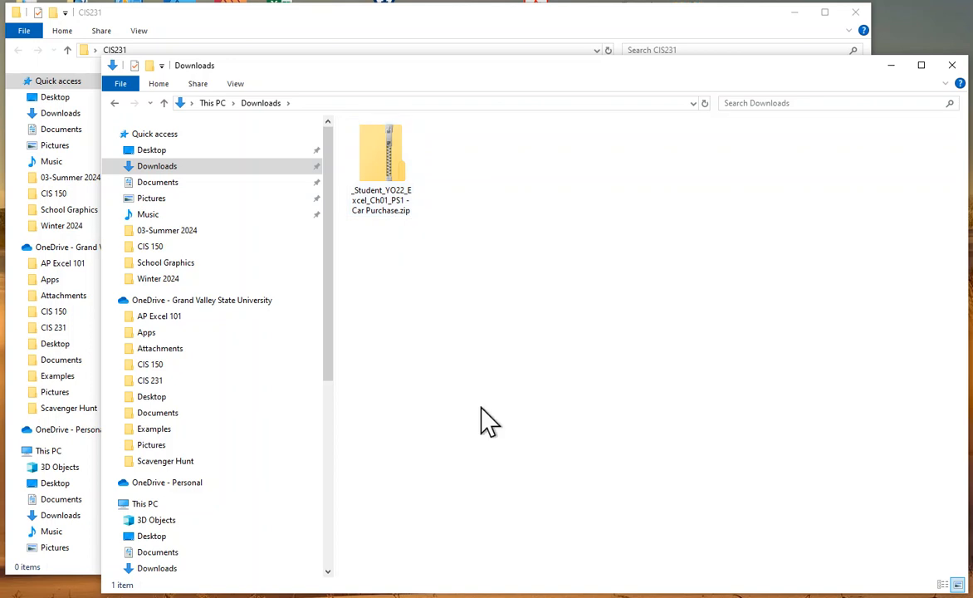
double_click(387, 173)
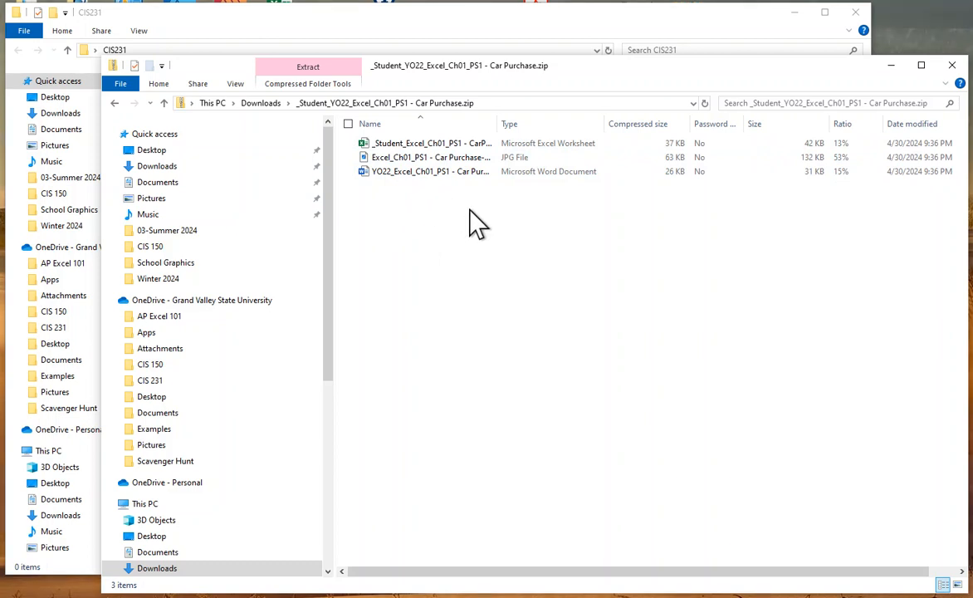
click(164, 106)
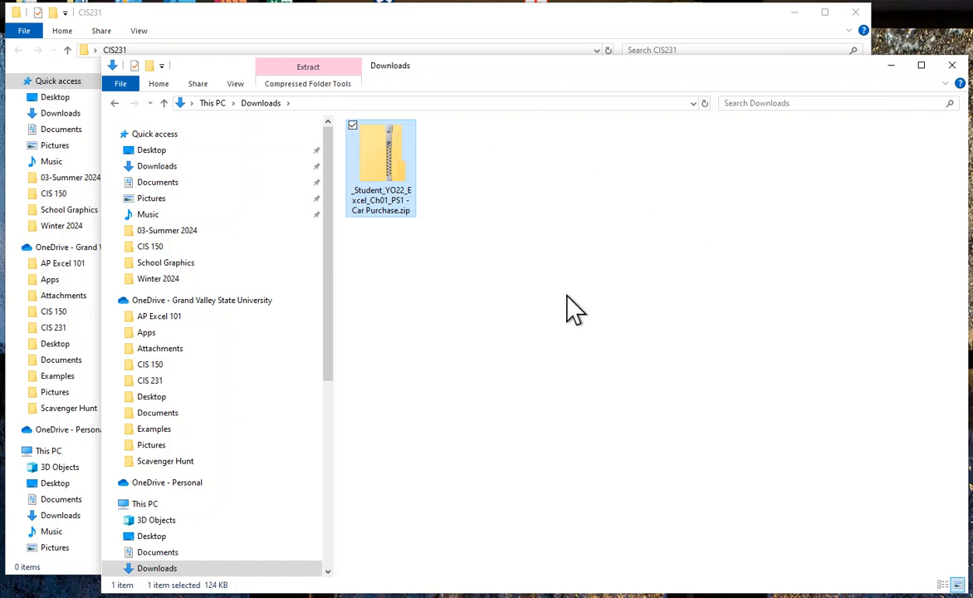
Extract all files from the Car Purchase zip to the suggested folder in Downloads and open the extracted folder
right_click(385, 152)
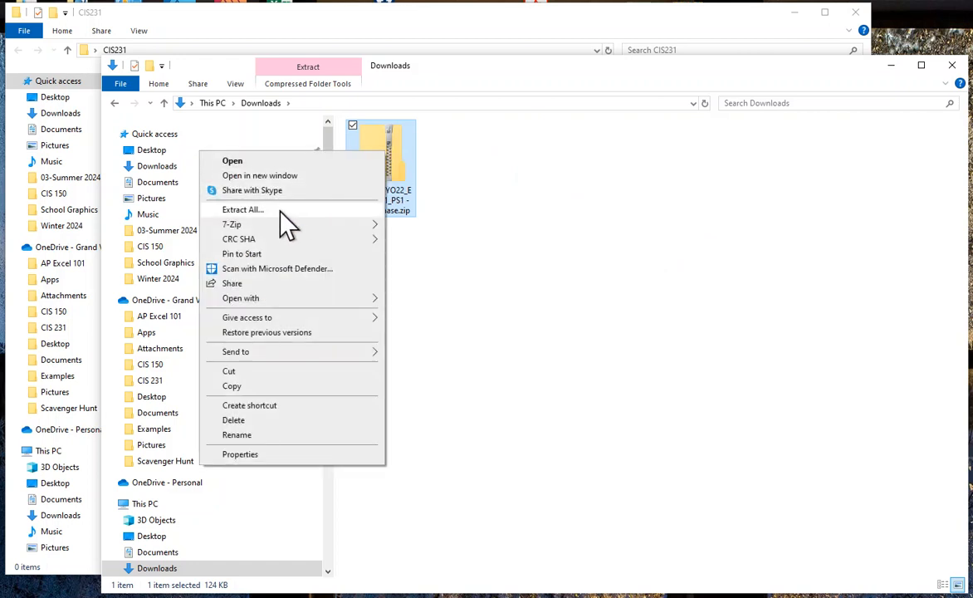
click(251, 210)
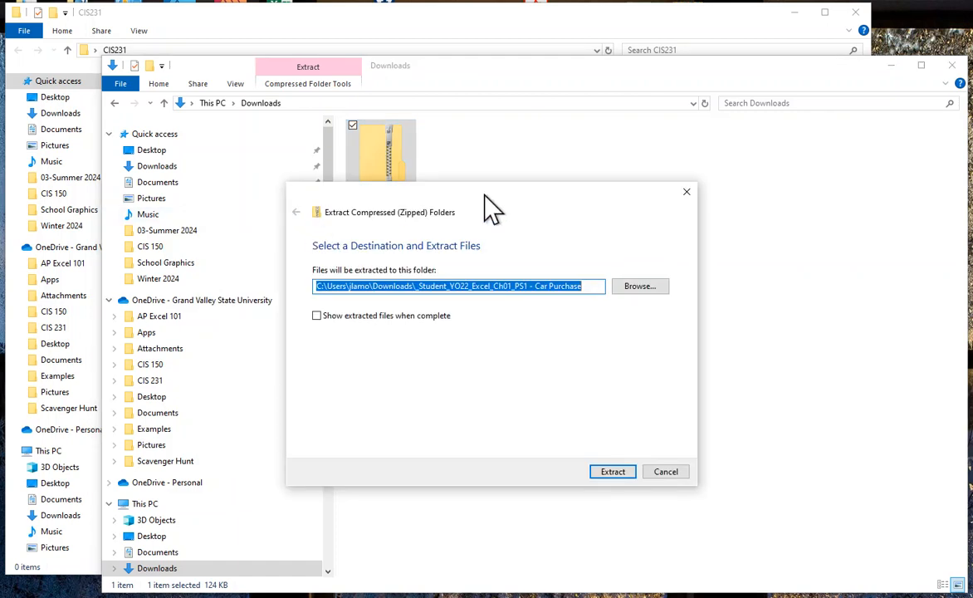
drag(478, 199, 578, 248)
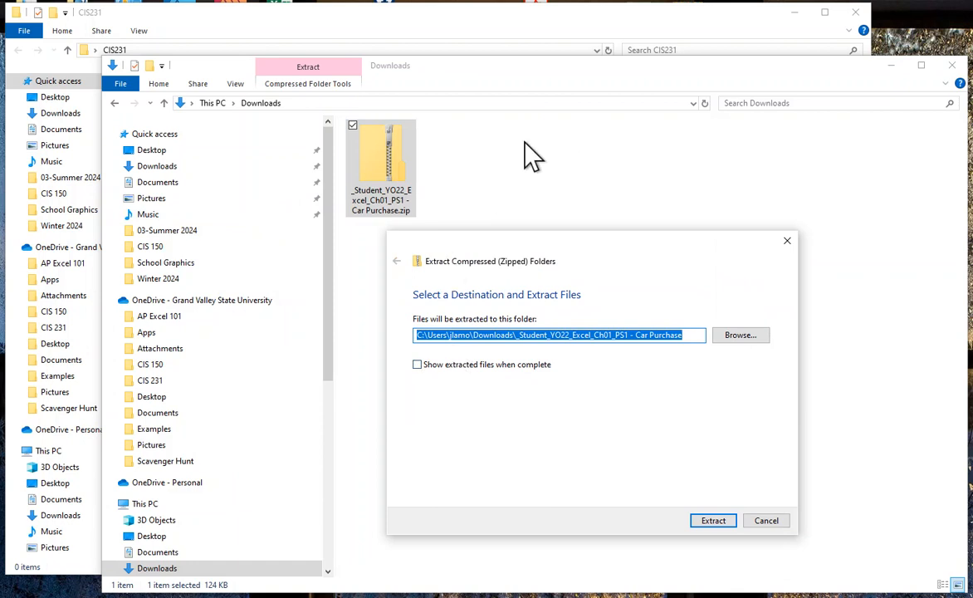
click(713, 521)
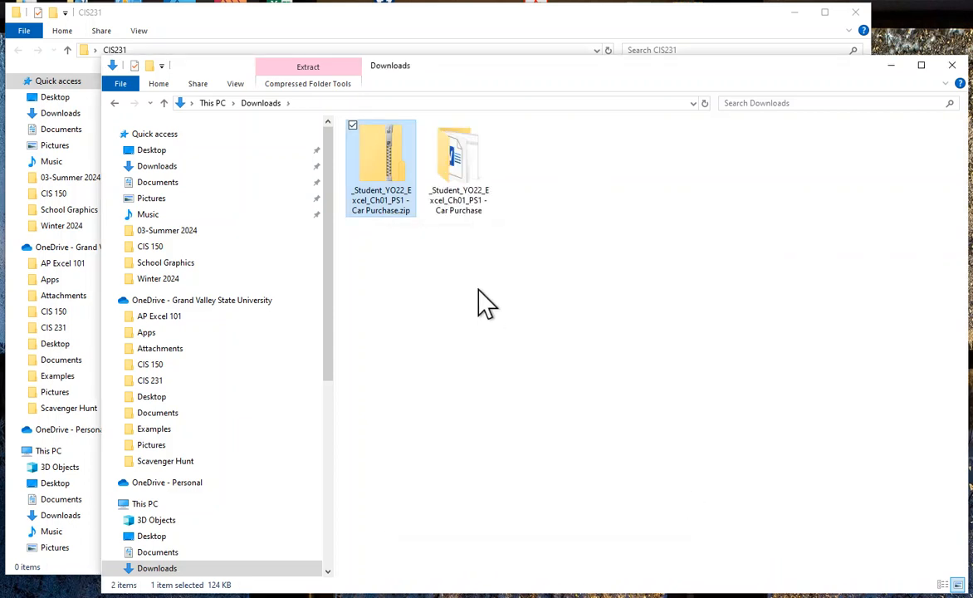
click(486, 303)
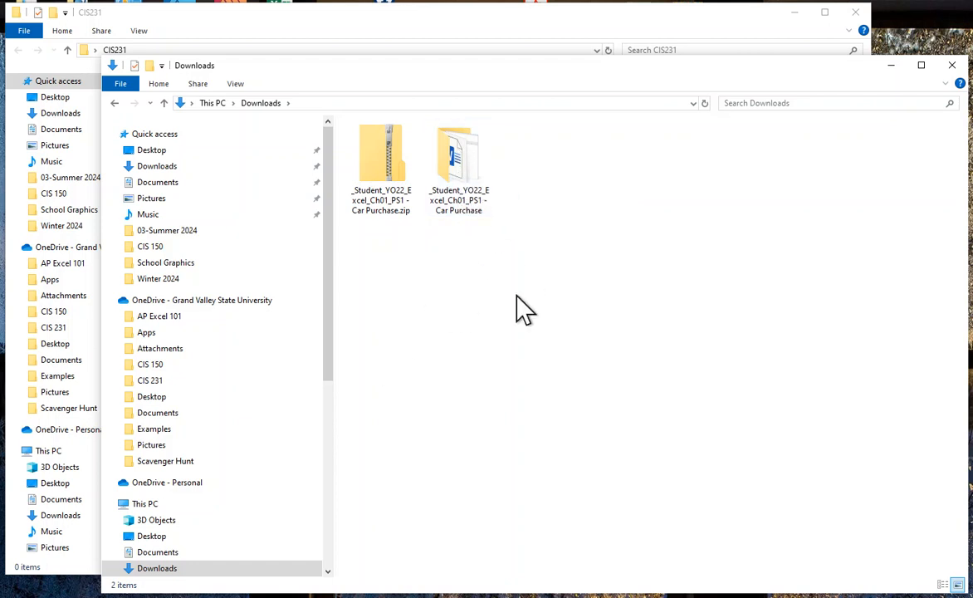
double_click(465, 164)
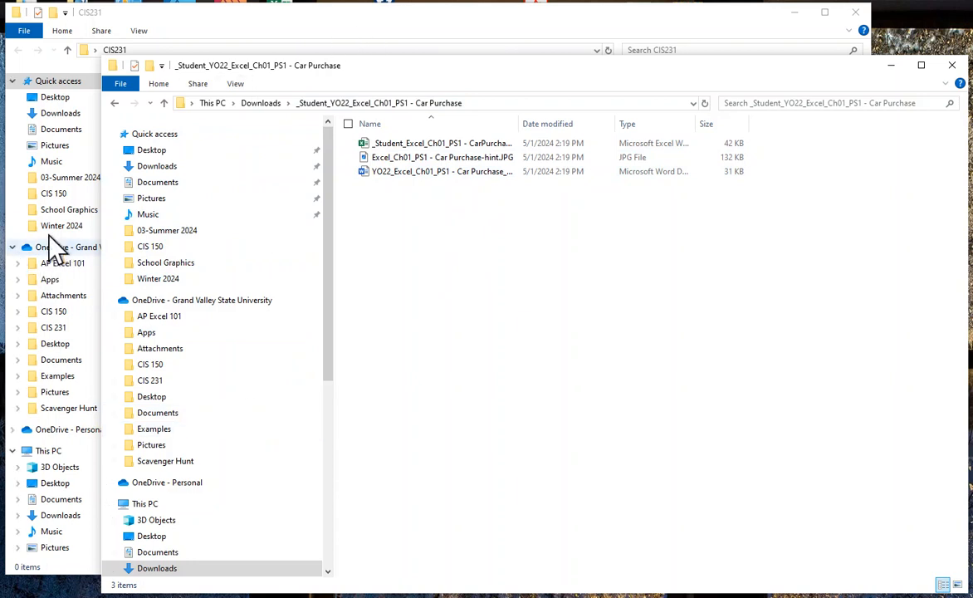
Create a new folder named Ch 01 in the CIS231 folder
click(326, 35)
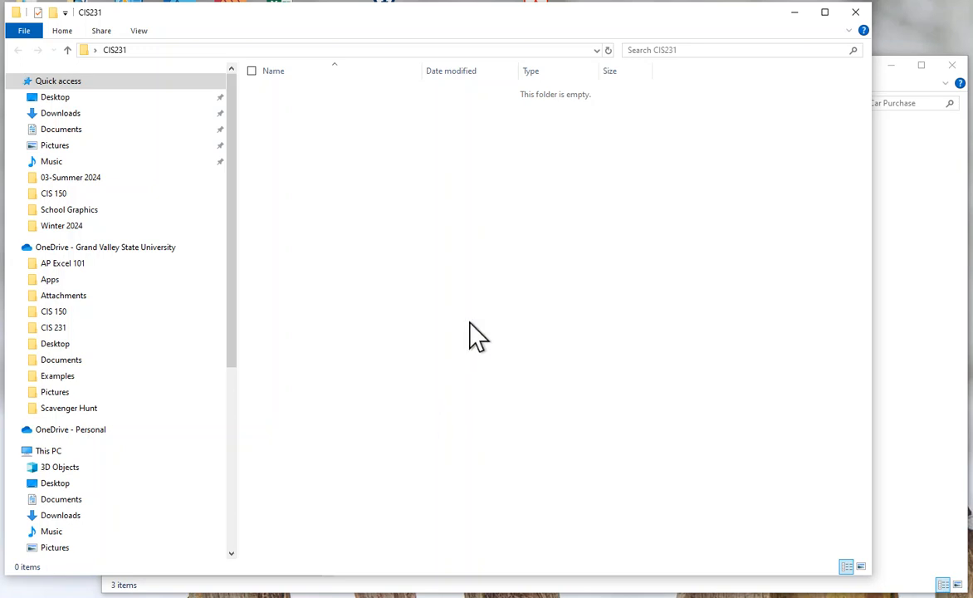
right_click(361, 199)
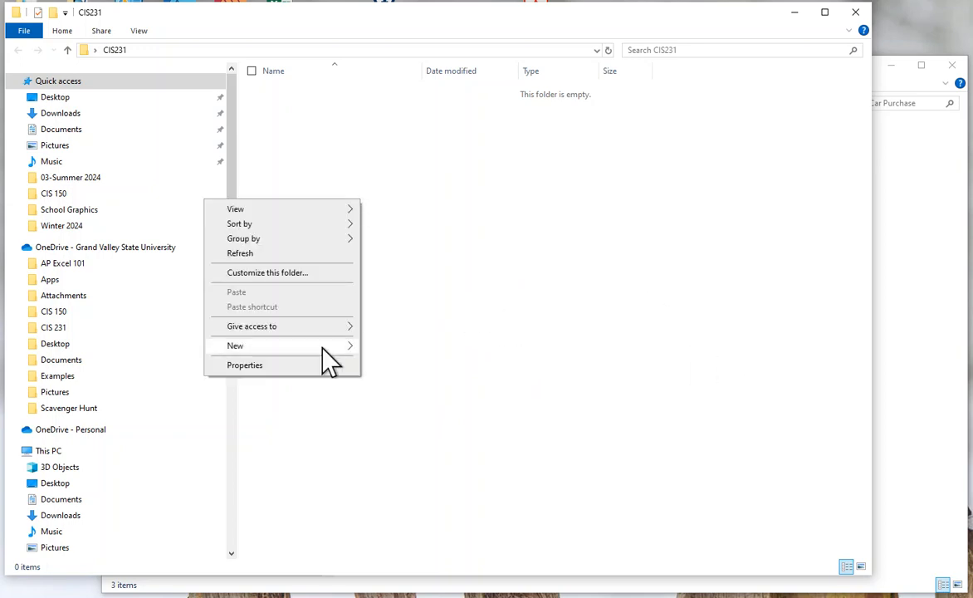
mouse_move(322, 347)
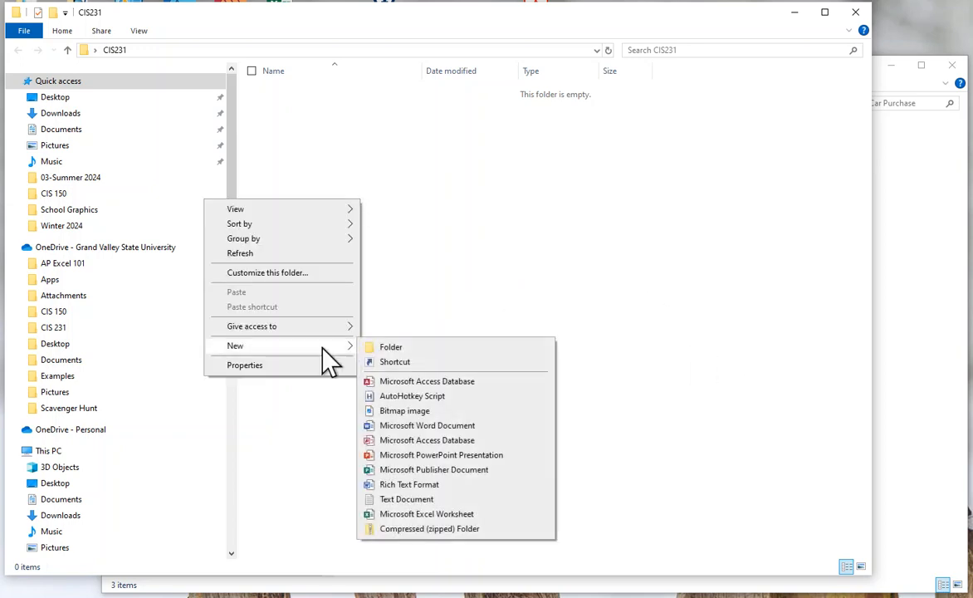
click(392, 348)
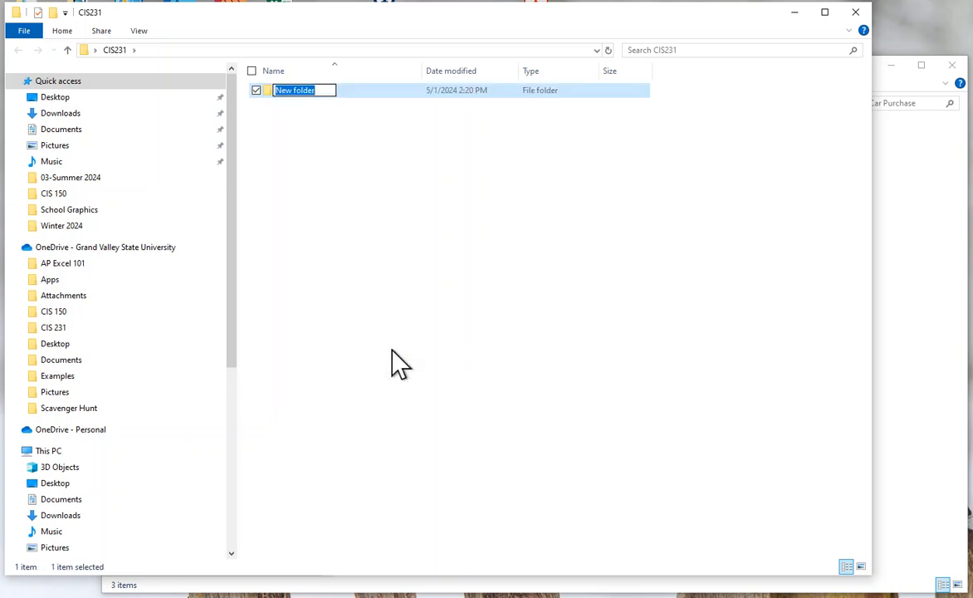
text(Ch 01)
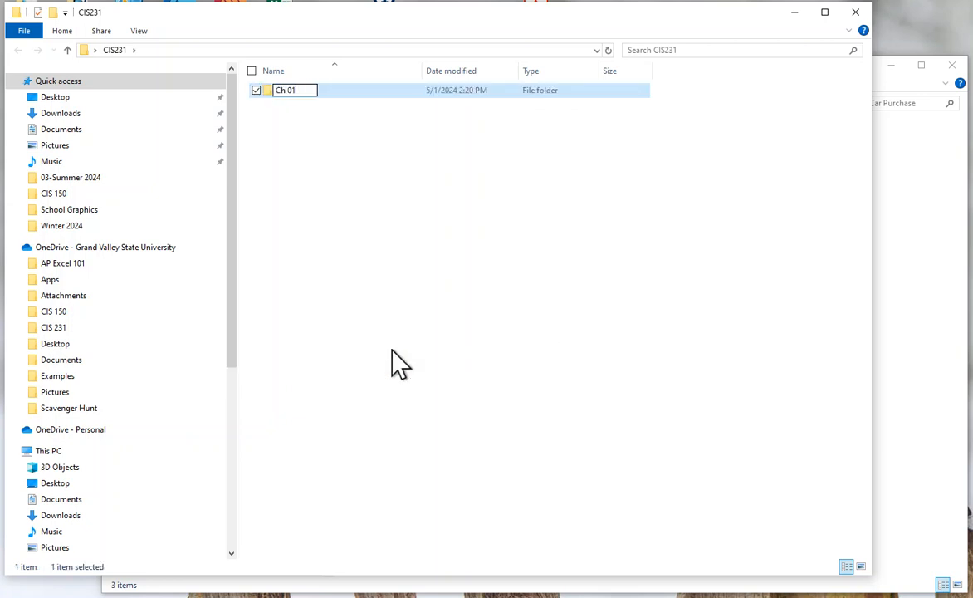
key(Return)
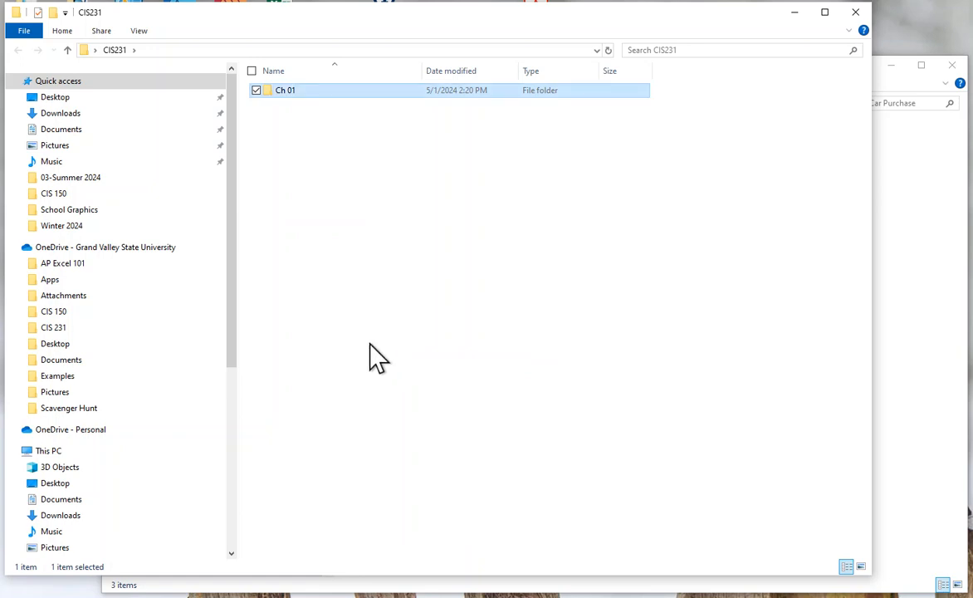
Inside the Ch 01 folder, create a subfolder named 1.1-Practice
double_click(280, 101)
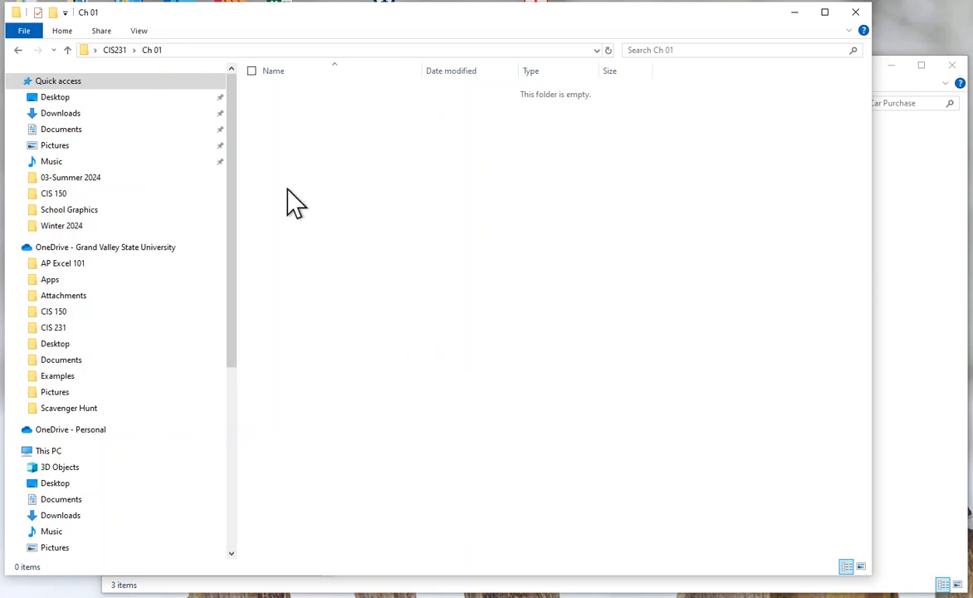
right_click(305, 244)
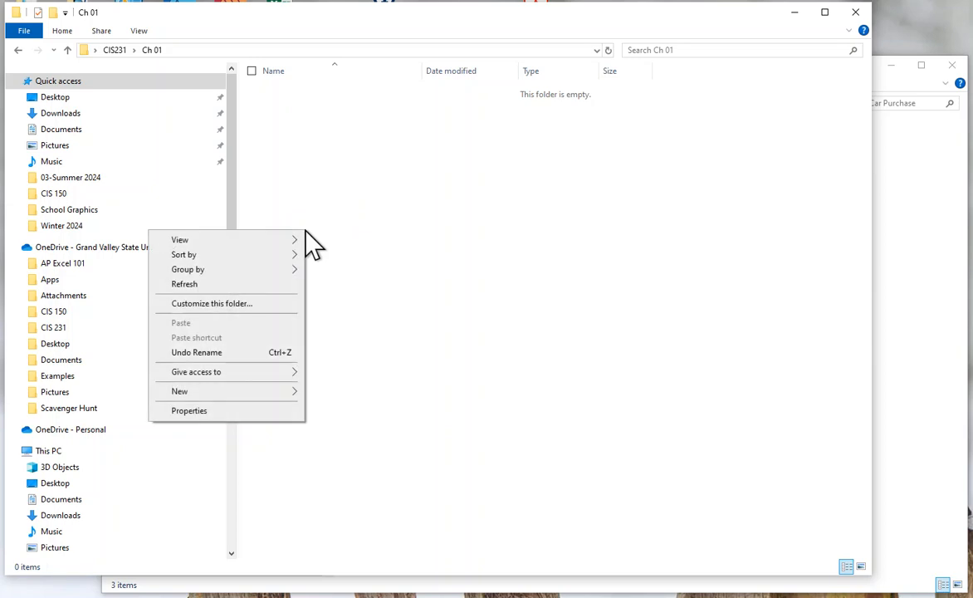
mouse_move(278, 400)
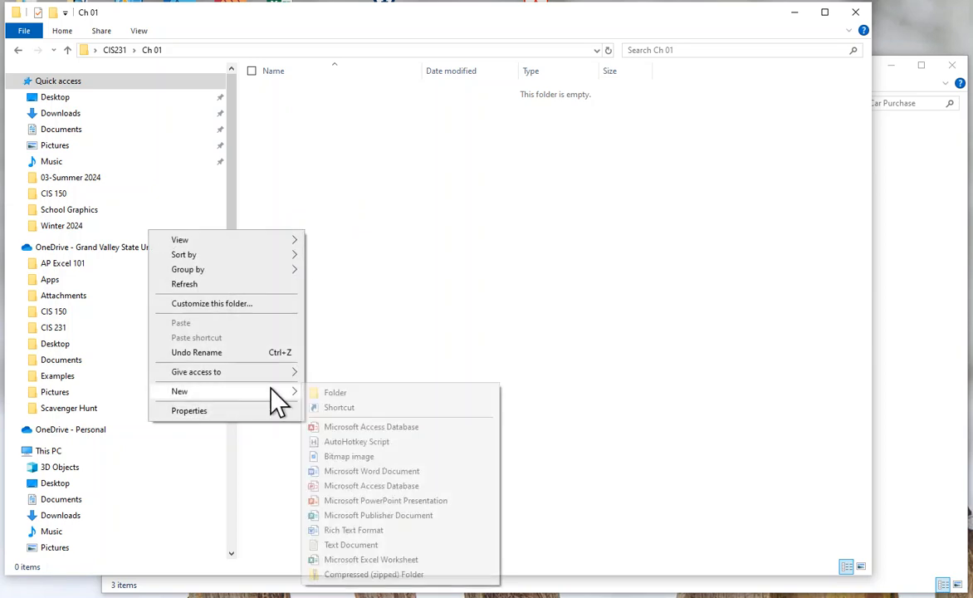
click(309, 394)
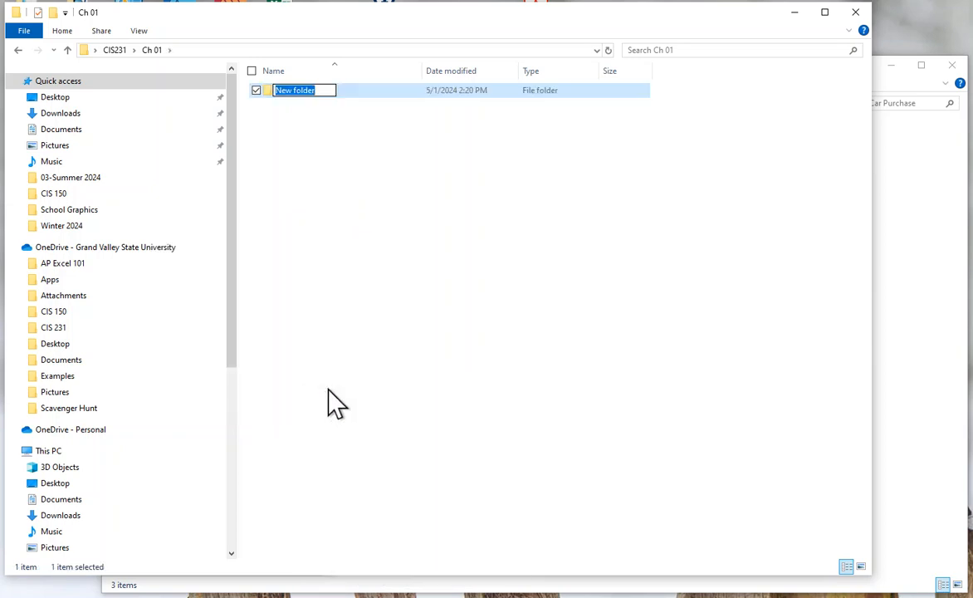
text(1.1)
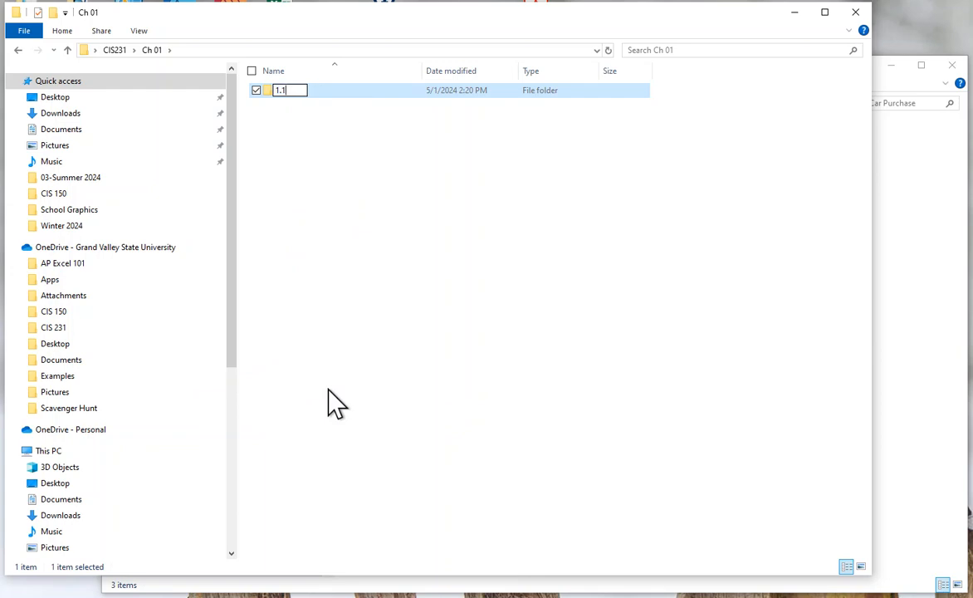
text(-Practice)
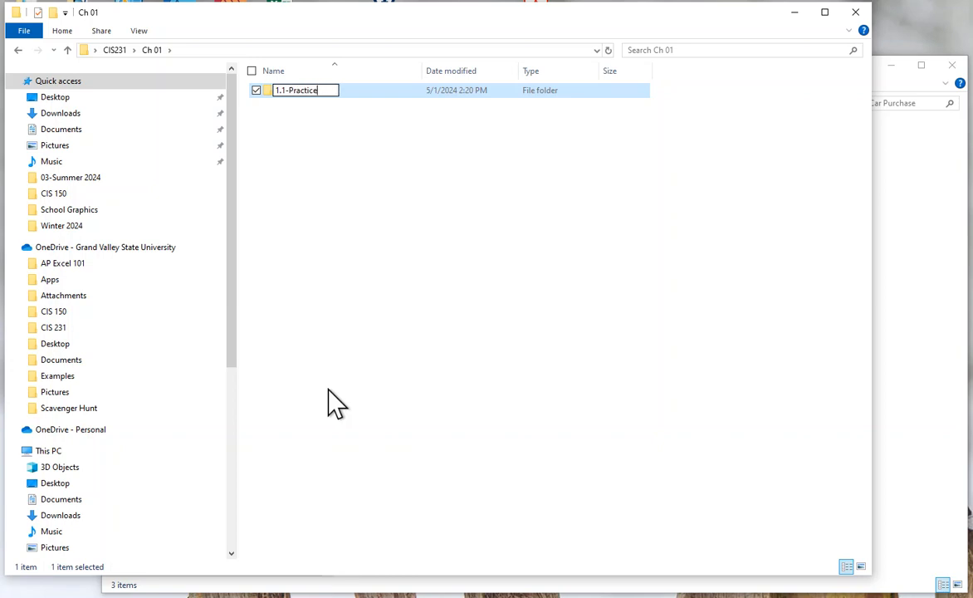
key(Return)
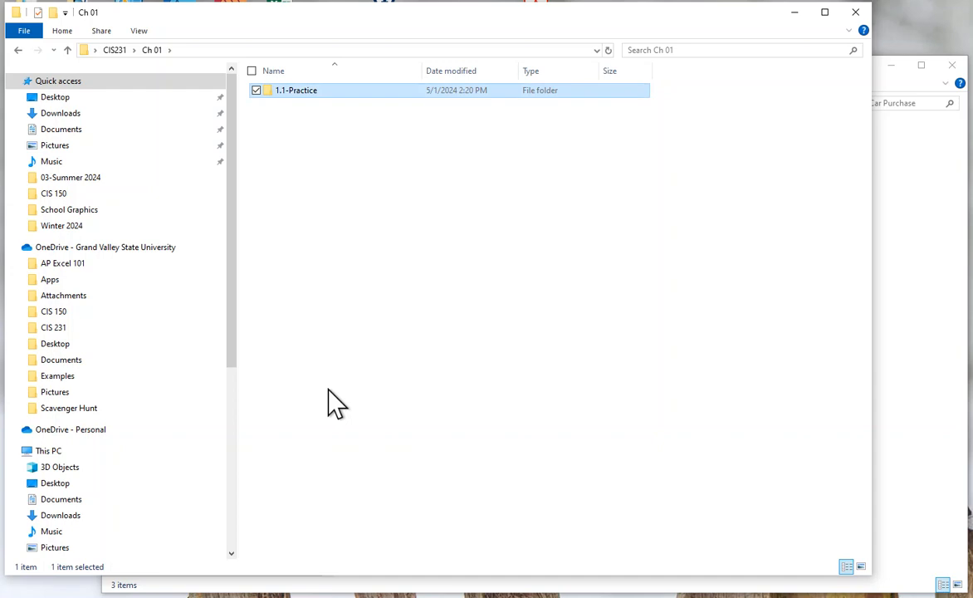
Open the 1.1-Practice folder by going from CIS231 through Ch 01
double_click(285, 100)
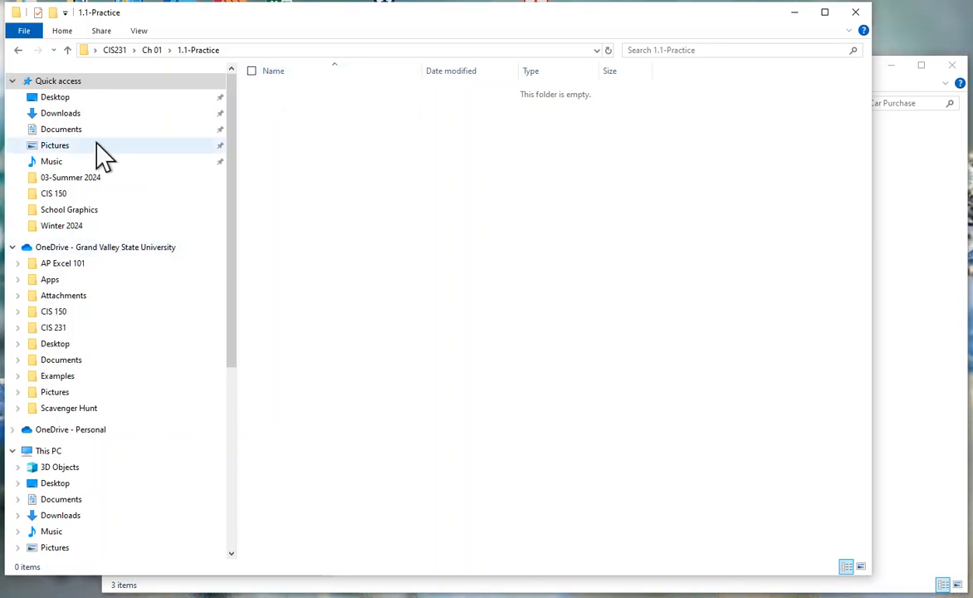
click(115, 50)
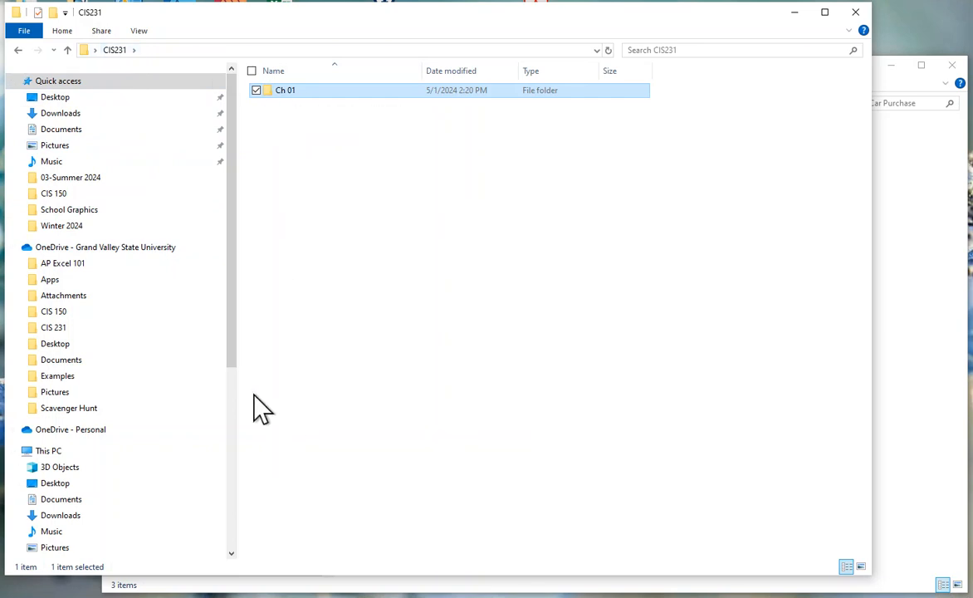
double_click(269, 90)
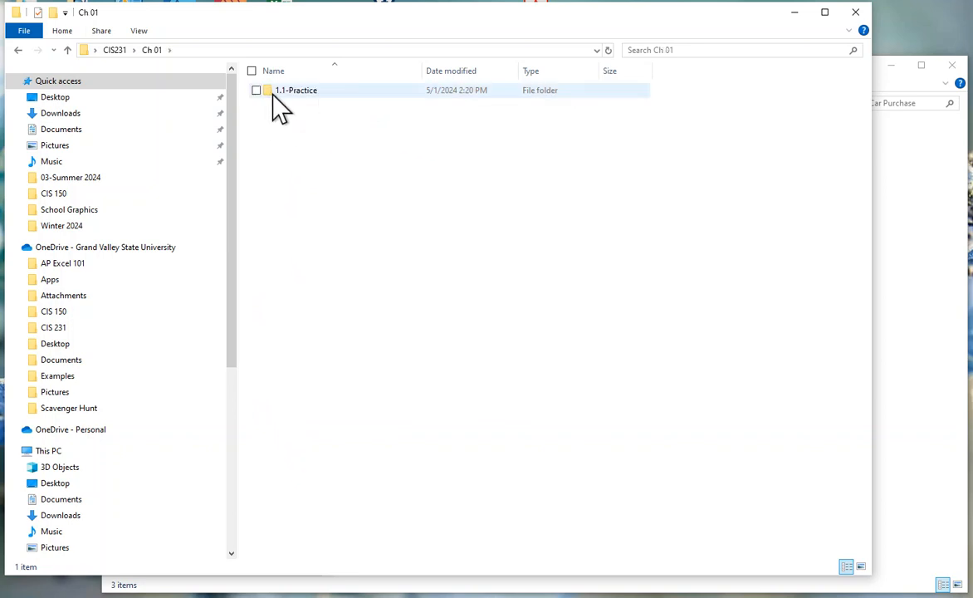
double_click(272, 93)
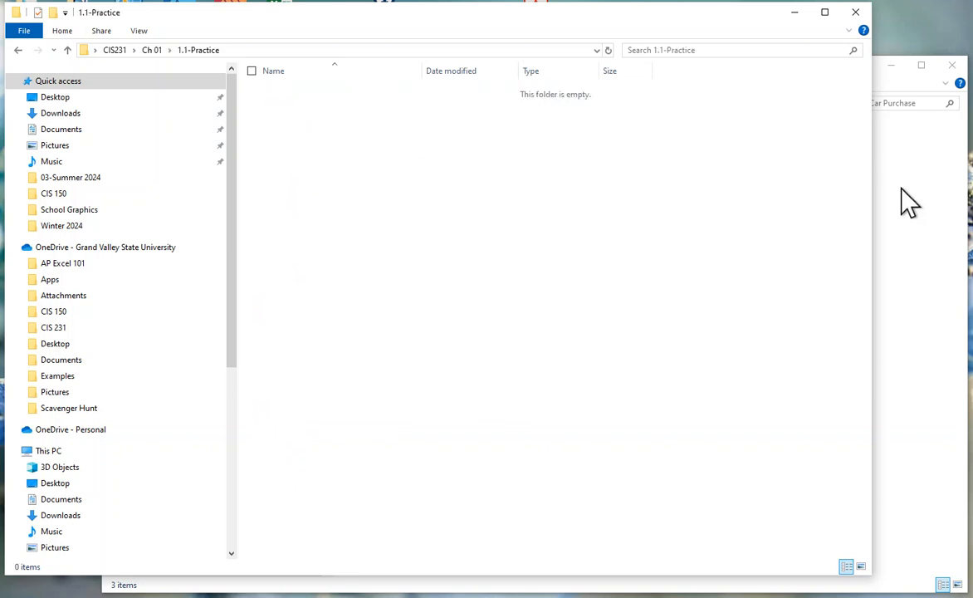
Copy the three extracted Car Purchase files from the Downloads subfolder into the 1.1-Practice folder
click(909, 202)
drag(501, 75, 731, 118)
drag(735, 267, 570, 177)
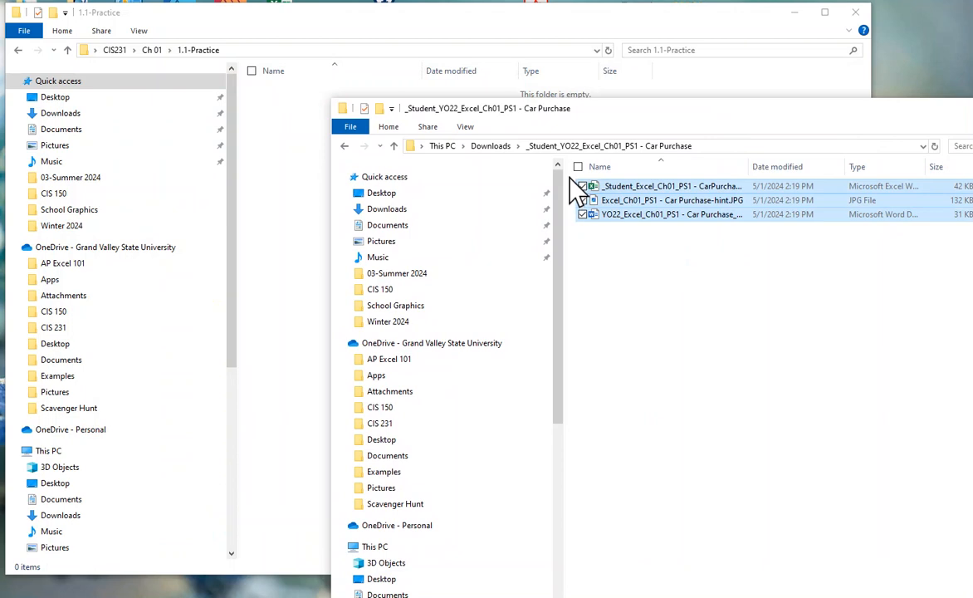
click(316, 245)
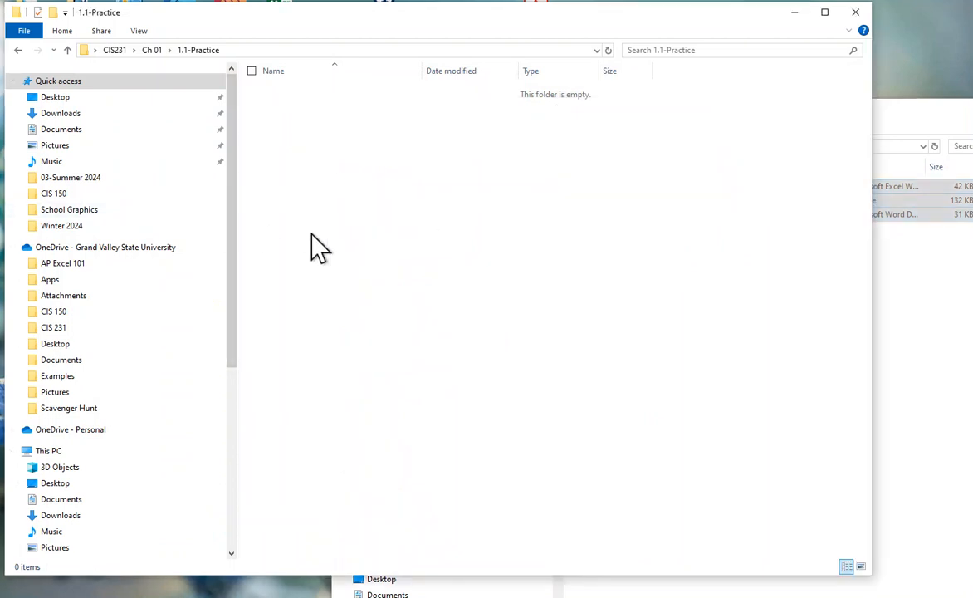
key(ctrl+v)
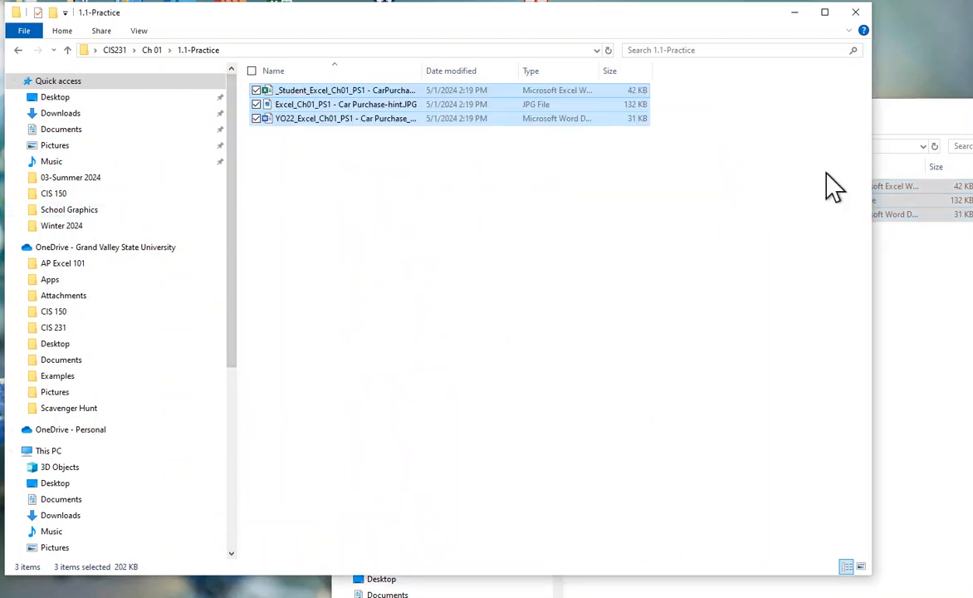
Delete the extracted Car Purchase folder and the Car Purchase zip file from Downloads
drag(893, 120, 802, 86)
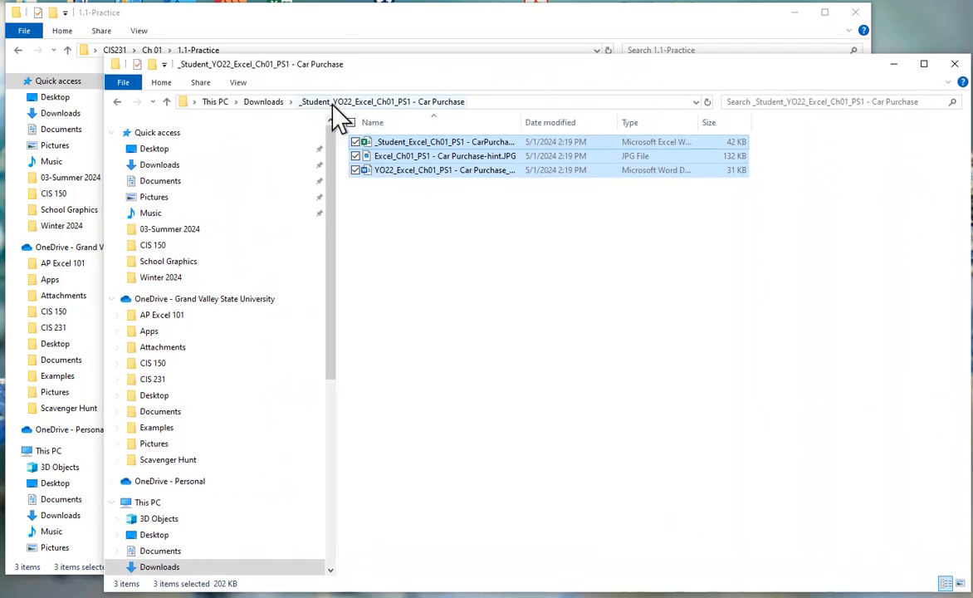
click(263, 101)
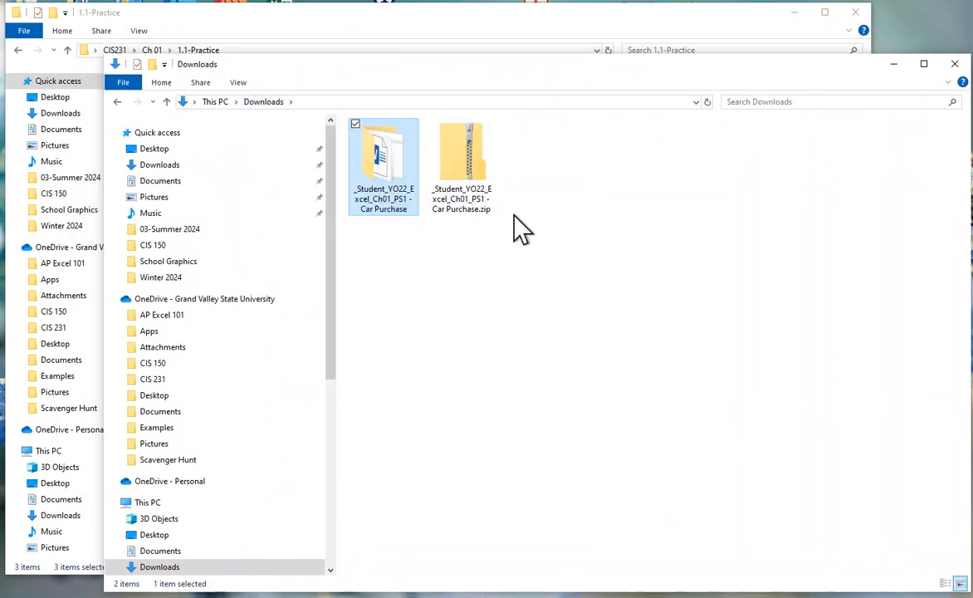
drag(536, 260, 355, 128)
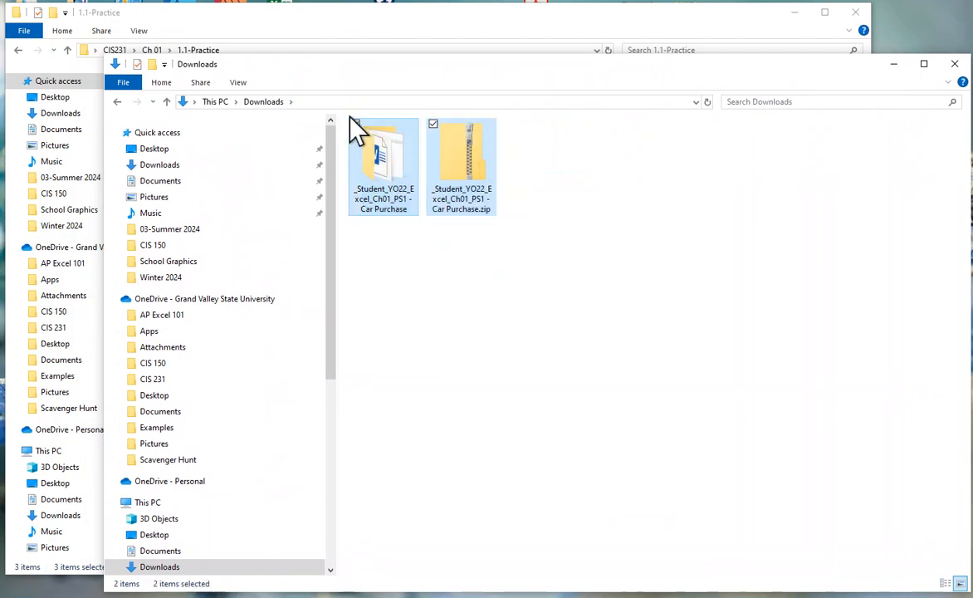
key(Delete)
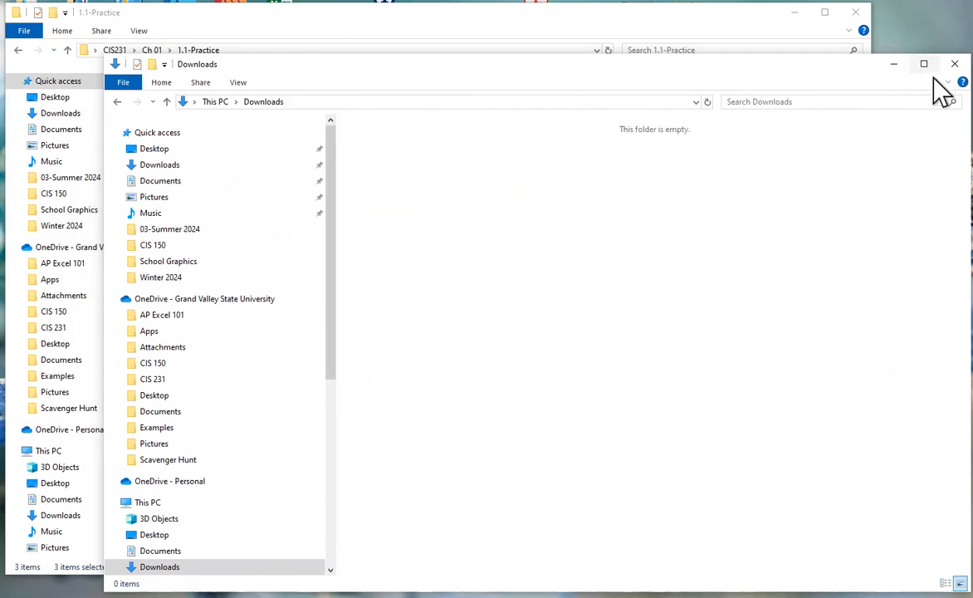
Close the Downloads window and create a folder named 1.2-Grader inside Ch 01, alongside 1.1-Practice
click(956, 66)
click(340, 179)
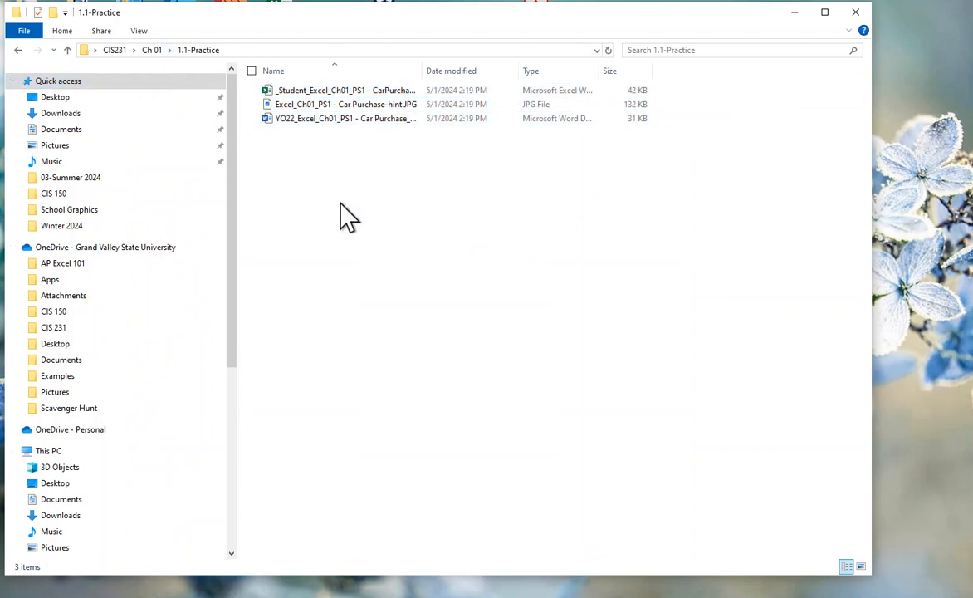
click(67, 51)
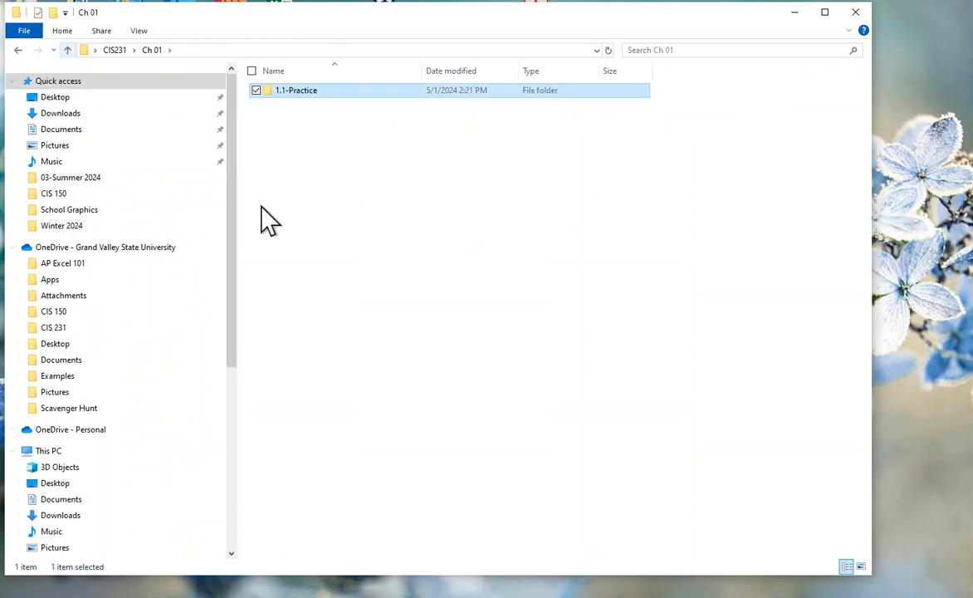
right_click(328, 213)
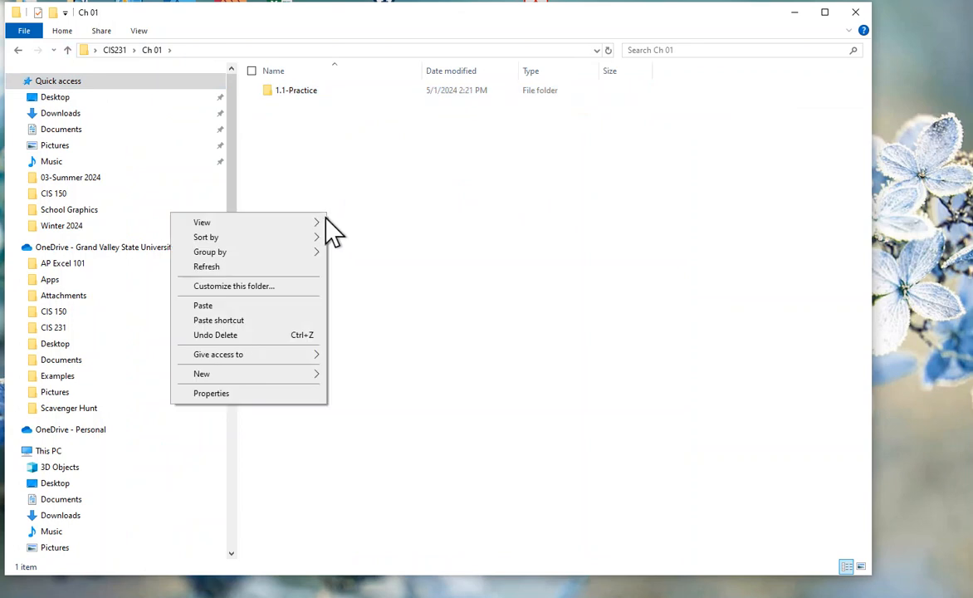
mouse_move(250, 370)
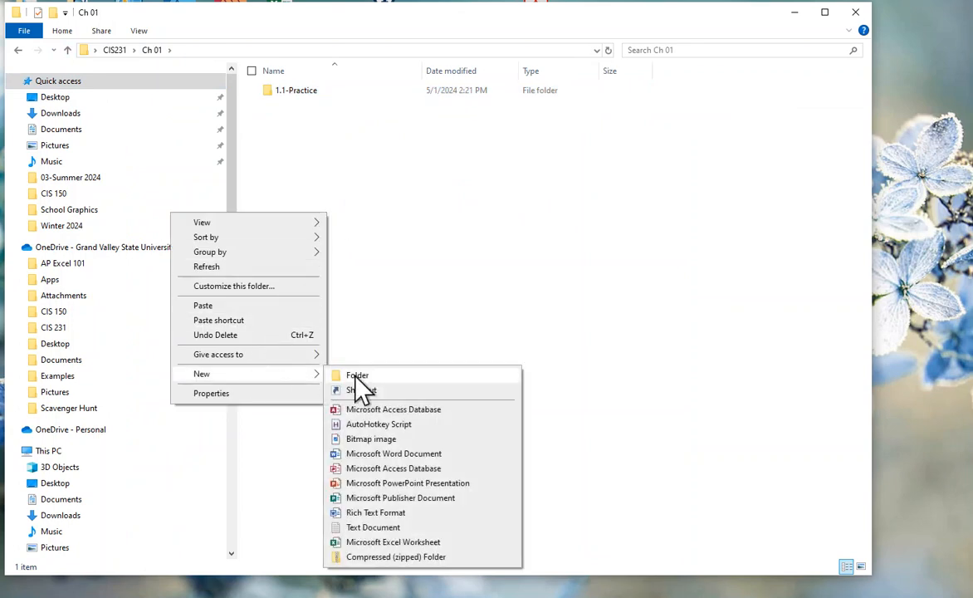
click(390, 375)
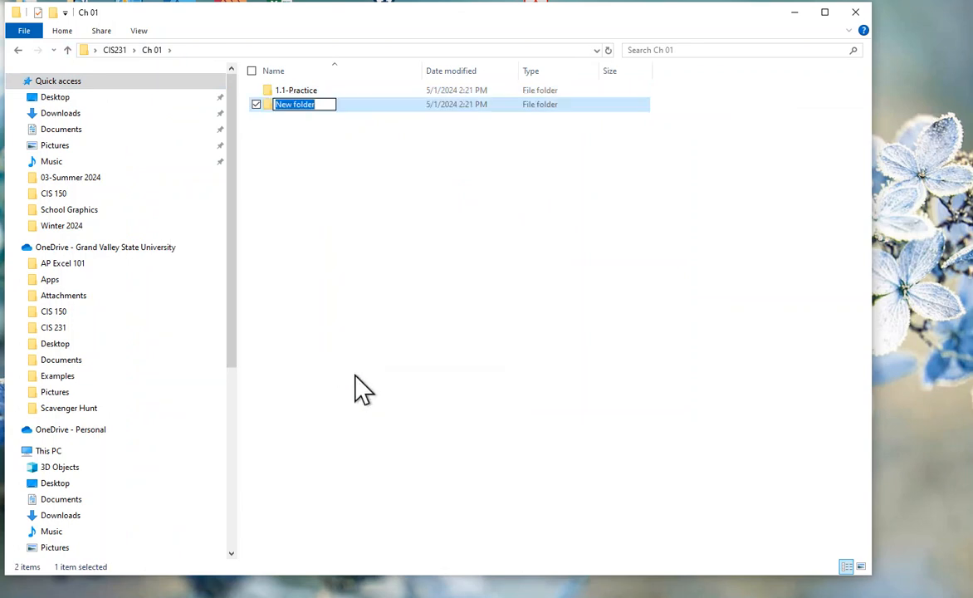
text(1.2-)
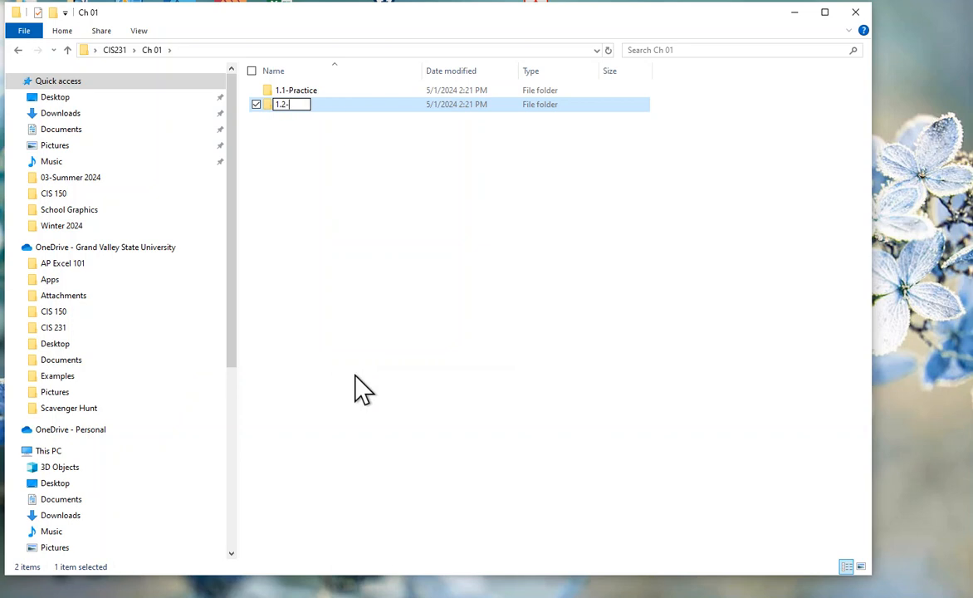
text(Grader)
key(Return)
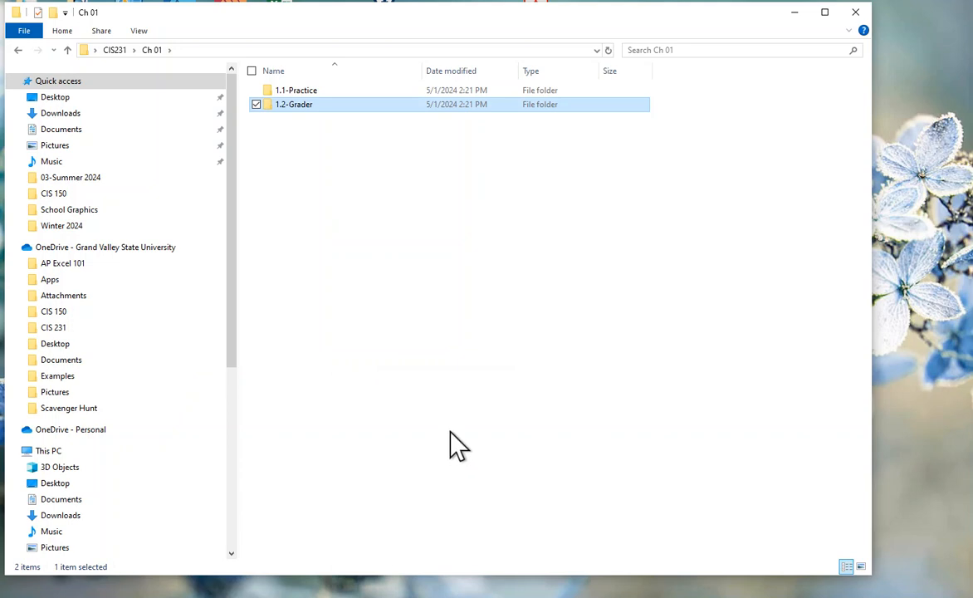
View the files in 1.1-Practice with the Name column widened to fit the full file names, and return to CIS231
double_click(297, 91)
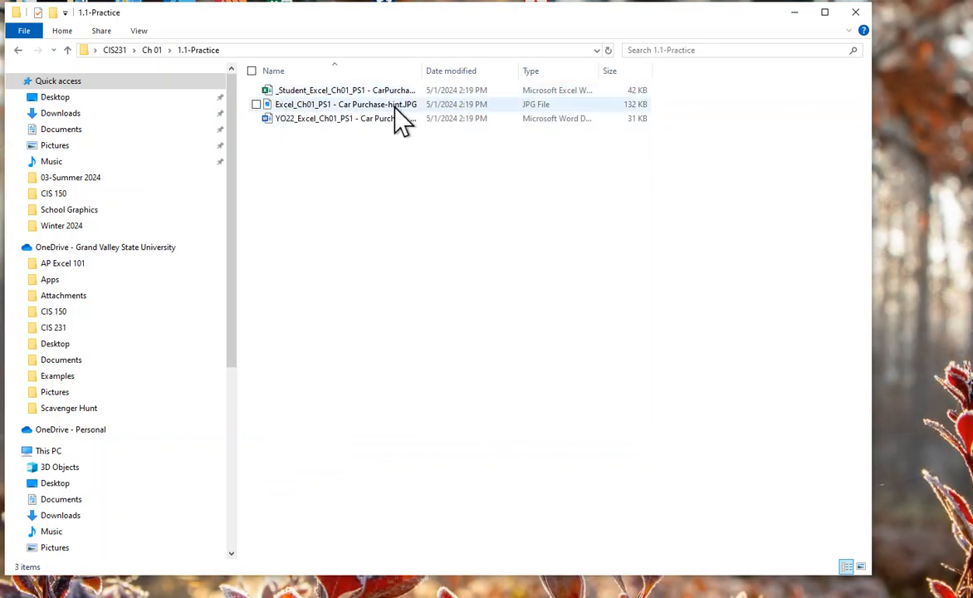
drag(429, 74, 500, 74)
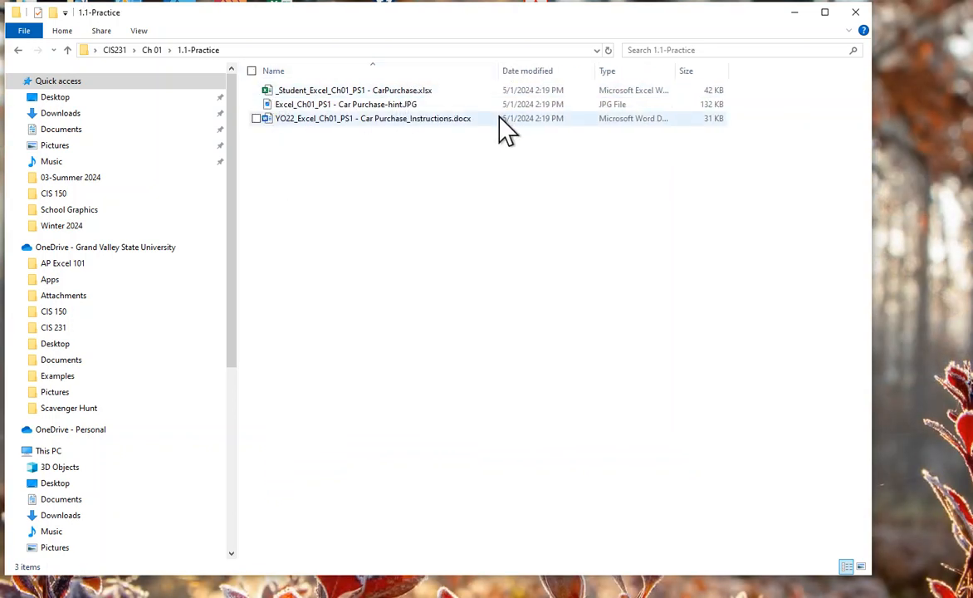
click(67, 50)
click(67, 50)
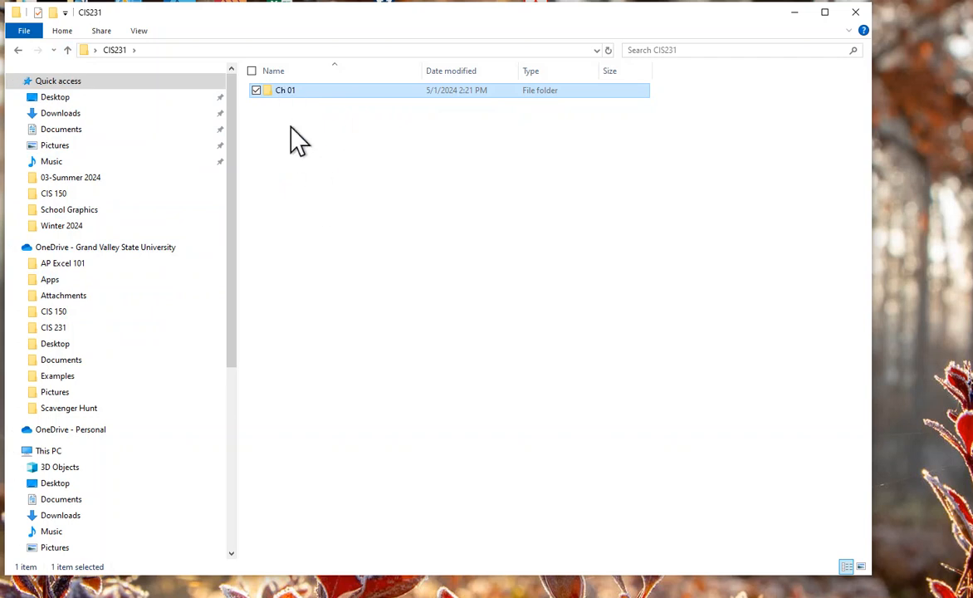
Review the subfolders inside Ch 01, go back up to CIS231 and reposition its window slightly on the desktop
double_click(281, 92)
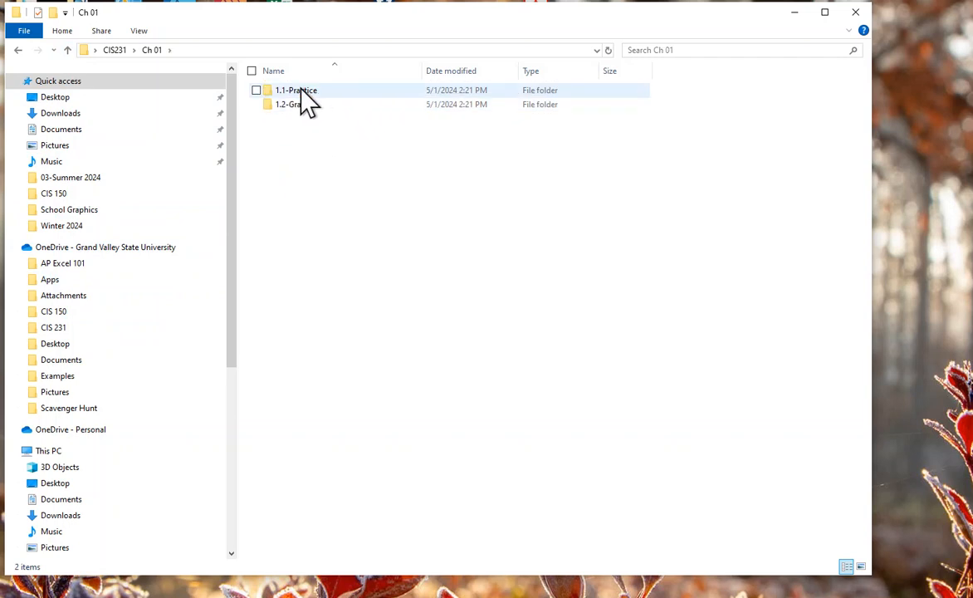
mouse_move(438, 34)
mouse_down()
mouse_move(448, 40)
mouse_move(439, 35)
mouse_up()
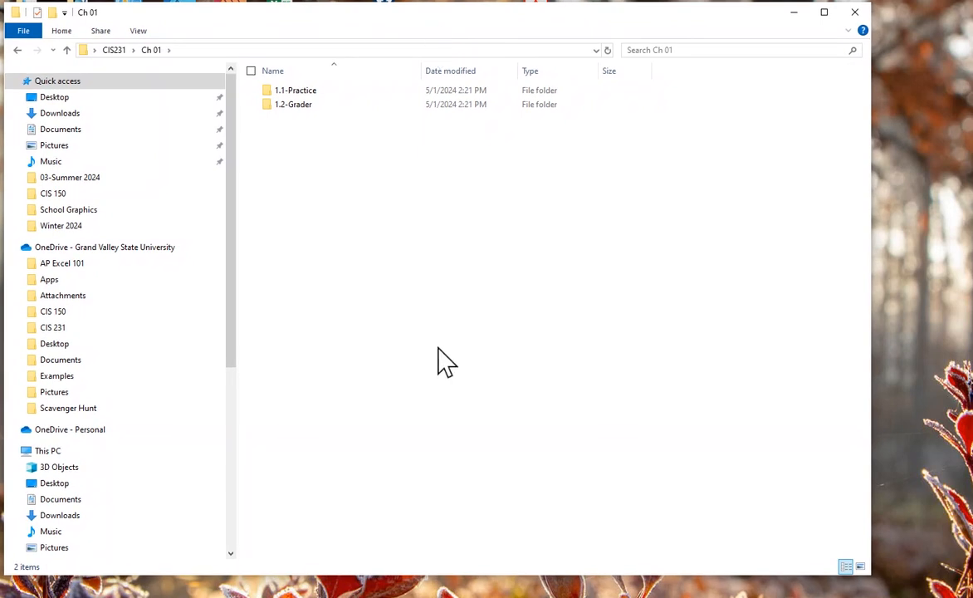
click(67, 50)
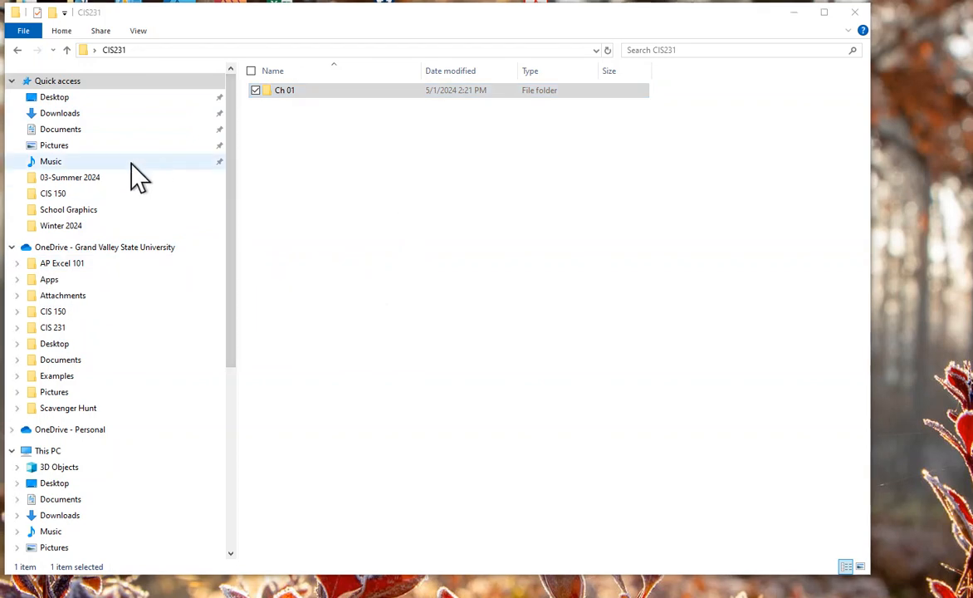
drag(278, 18, 298, 30)
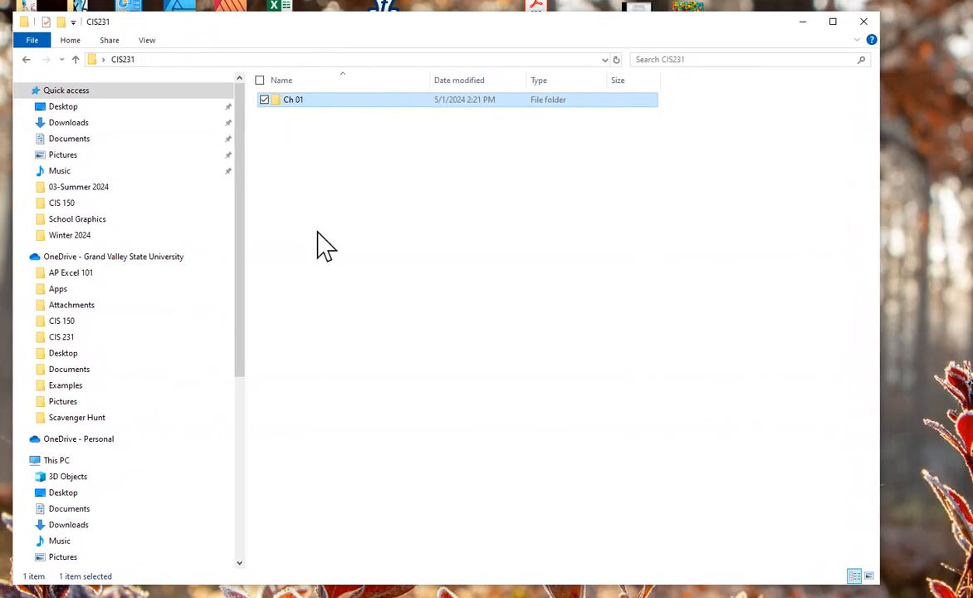